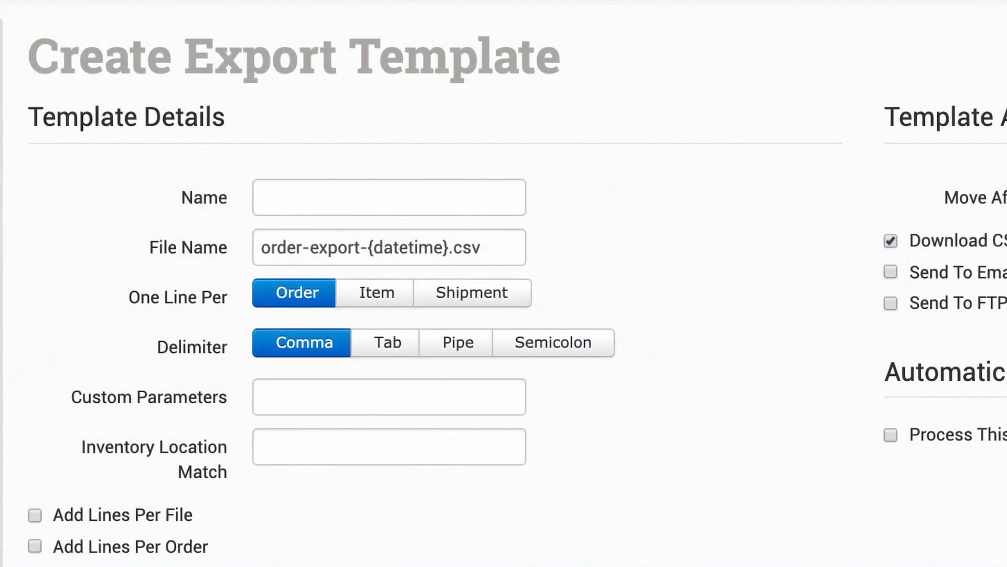
- Name the new export template Pam's Export
text(Pam's Export)
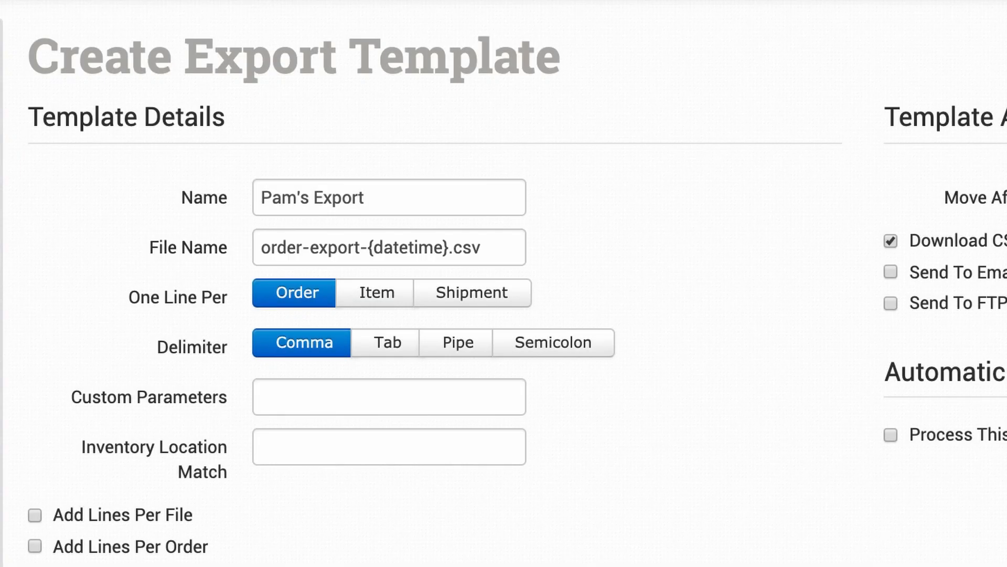
- Try the extensions txt and xslx in the template's file name, and return it to csv
click(481, 247)
key(BackSpace)
key(BackSpace)
key(BackSpace)
text(txt)
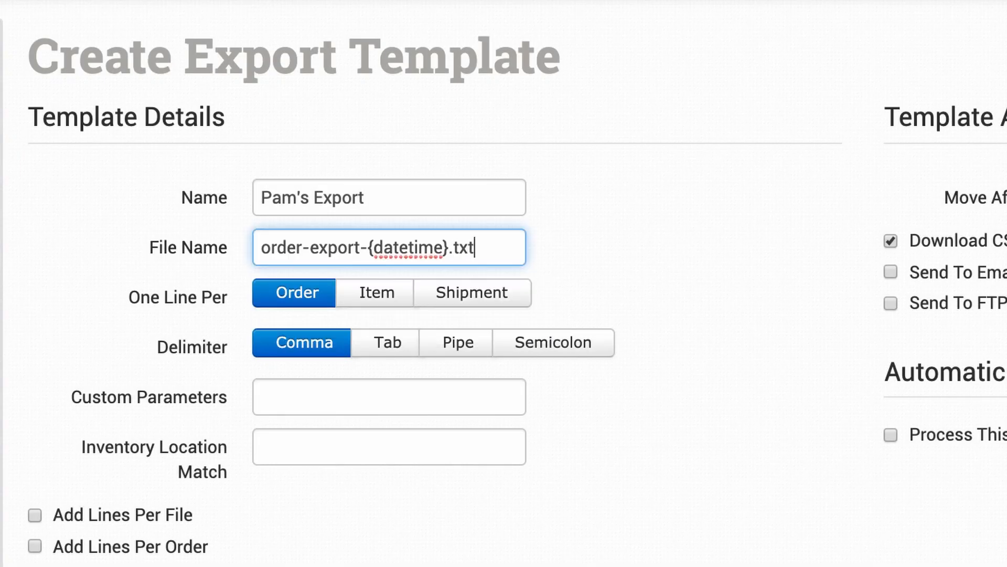
key(BackSpace)
key(BackSpace)
key(BackSpace)
text(xslx)
key(BackSpace)
key(BackSpace)
key(BackSpace)
key(BackSpace)
text(csv)
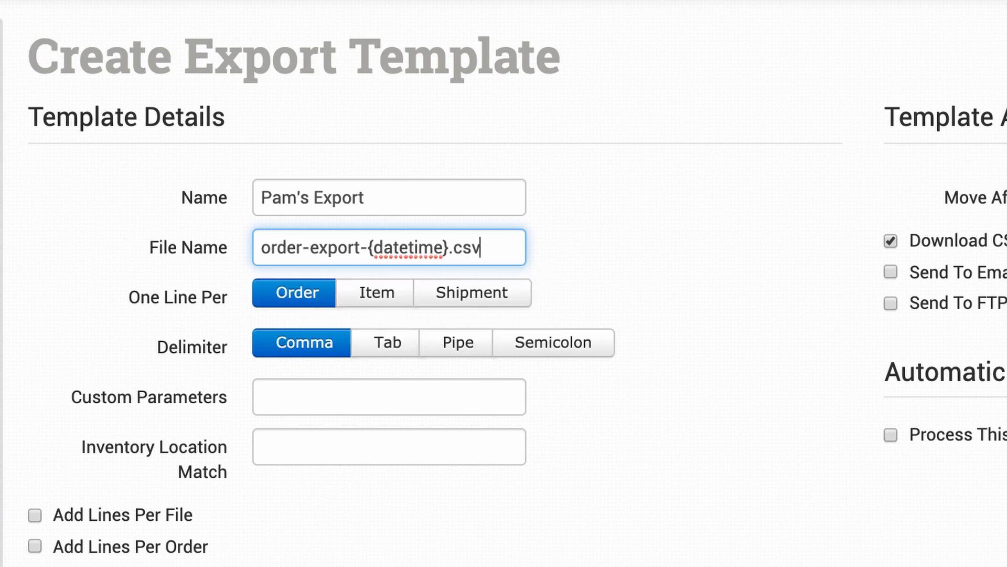
key(Tab)
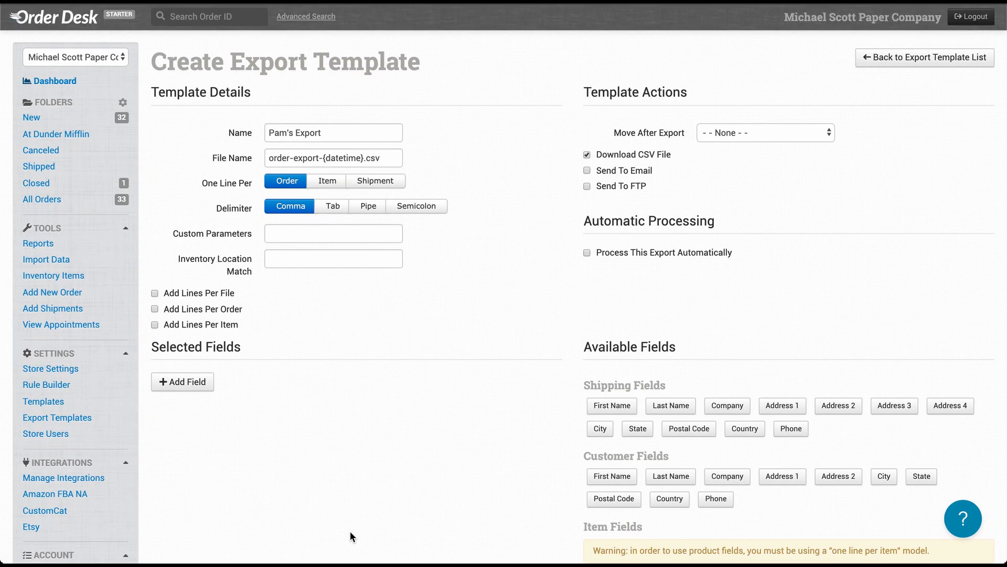
- Add the shipping First Name, shipping Last Name, Order ID and Single Checkout Data Field to the template's selected fields
scroll(350, 531, down, 6)
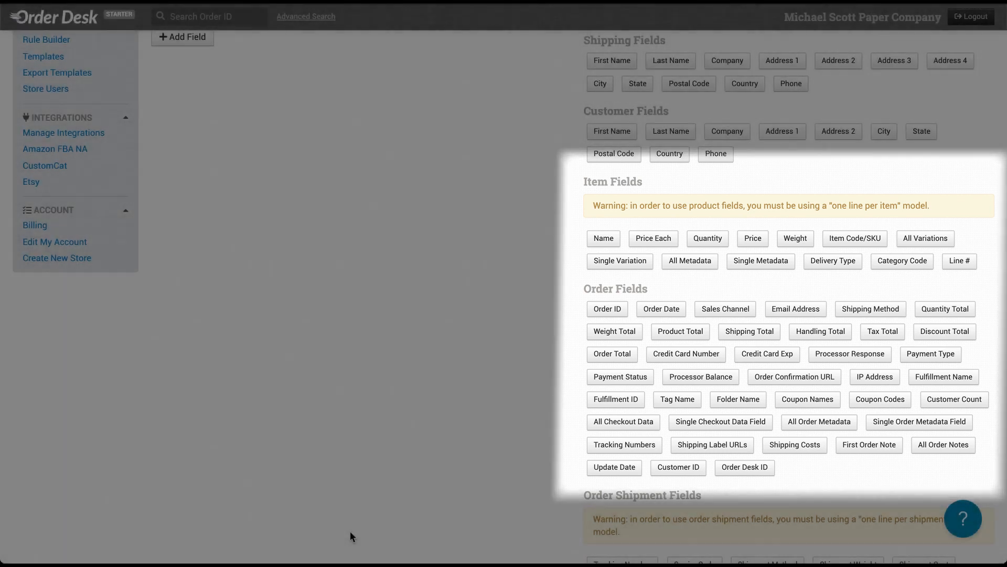
scroll(351, 531, down, 5)
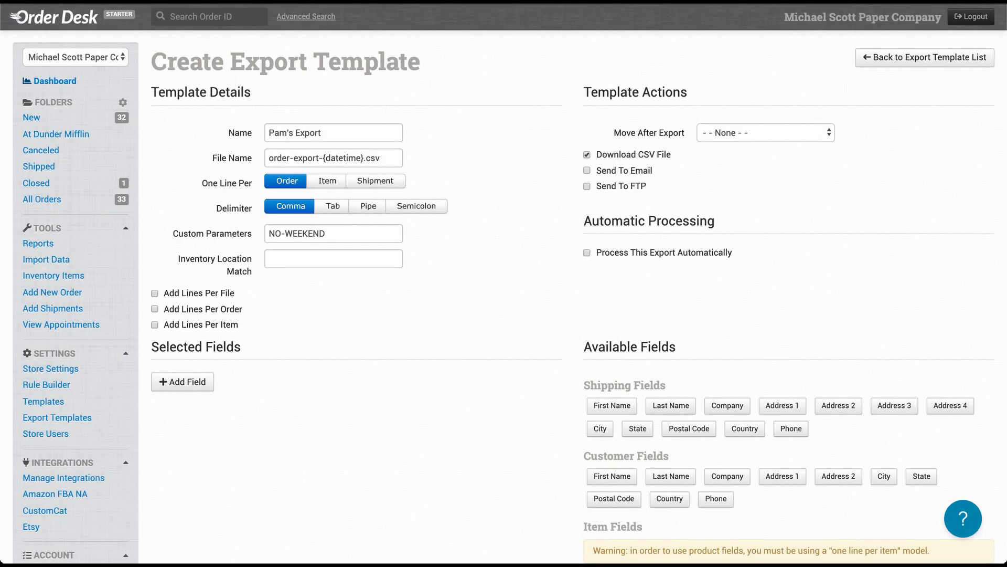
scroll(508, 401, down, 5)
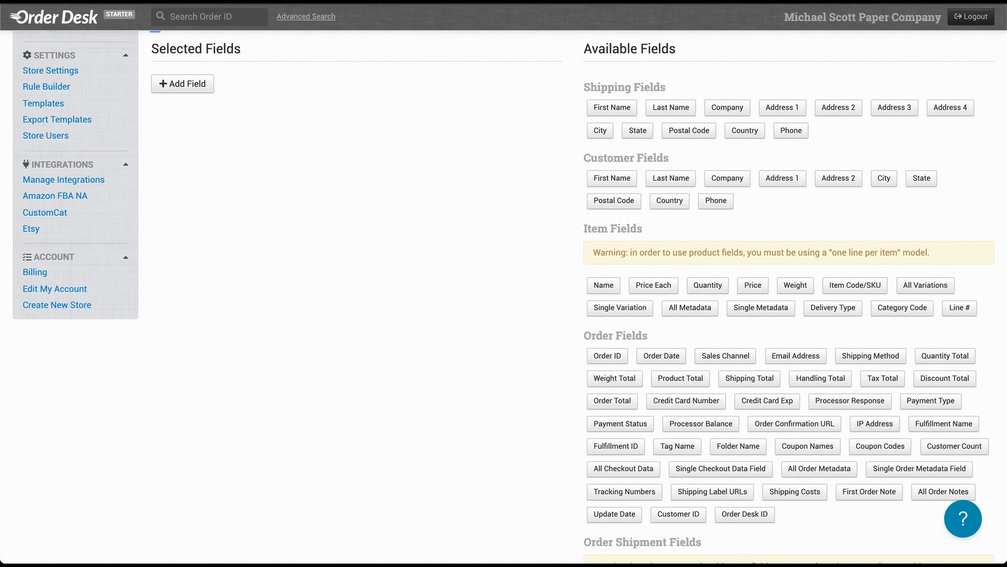
click(619, 107)
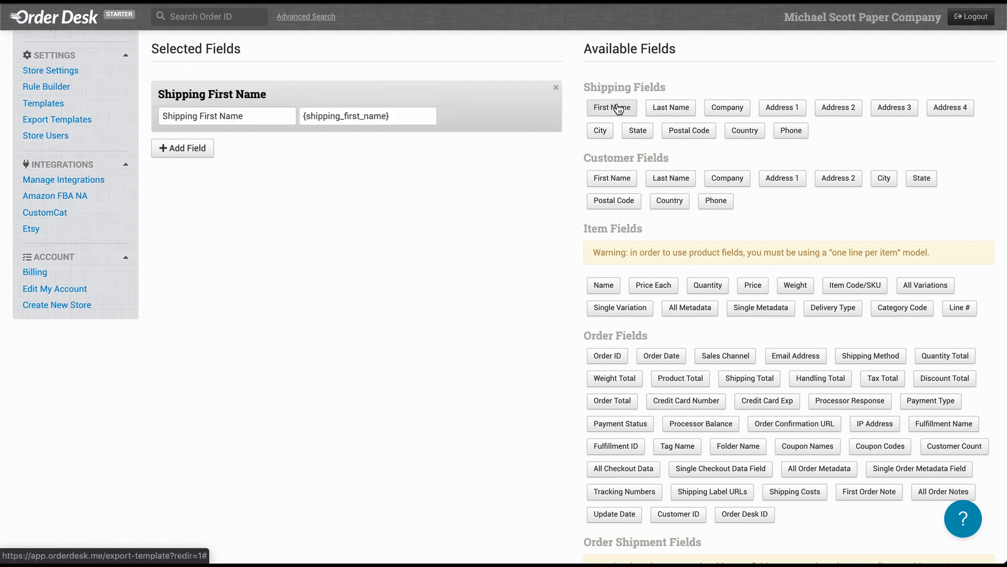
click(676, 109)
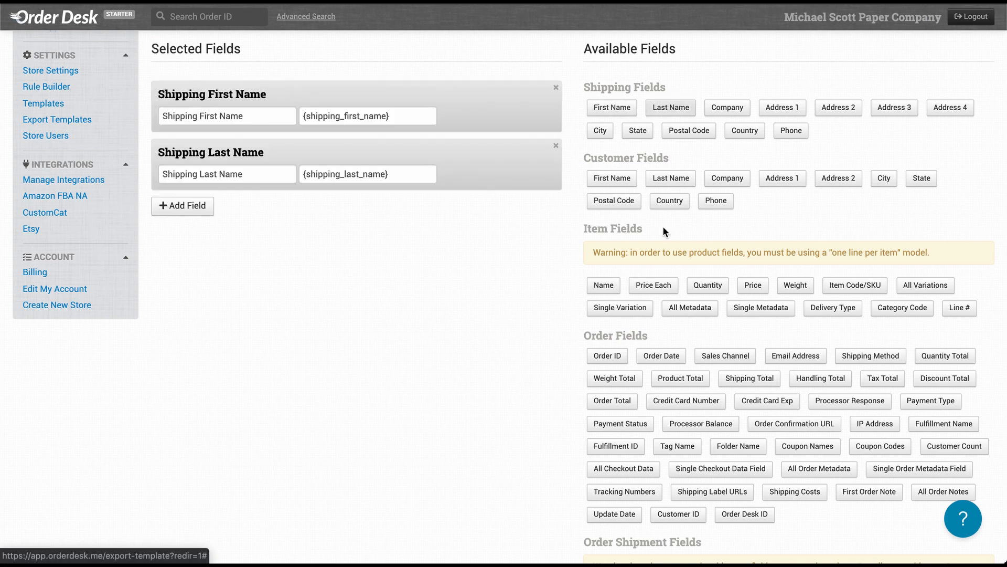
click(606, 356)
click(700, 468)
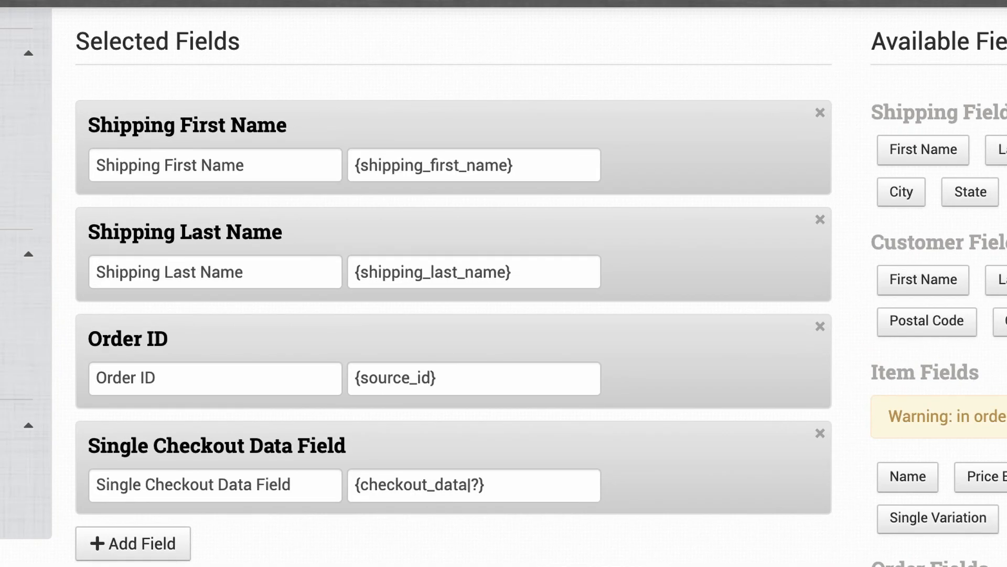
- Relabel Shipping First Name as Customer's First Name, and replace the checkout data field's placeholder with Ryan's Phone Orders
double_click(128, 165)
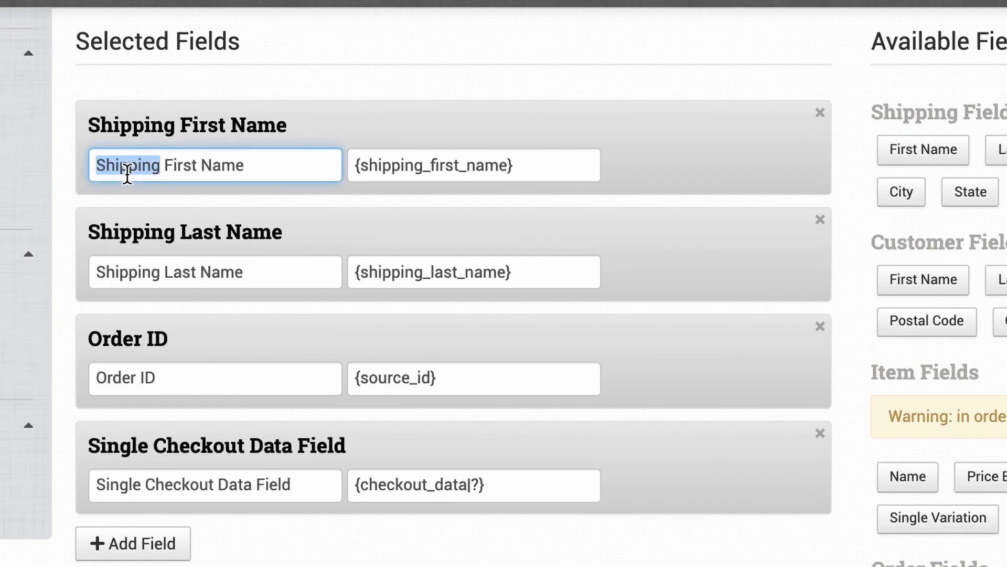
text(Customer's)
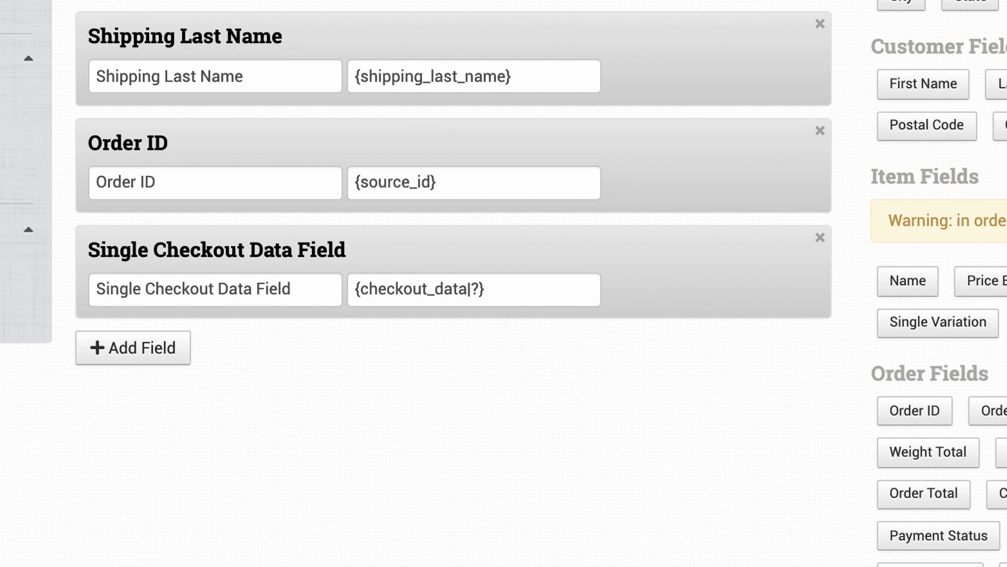
click(478, 289)
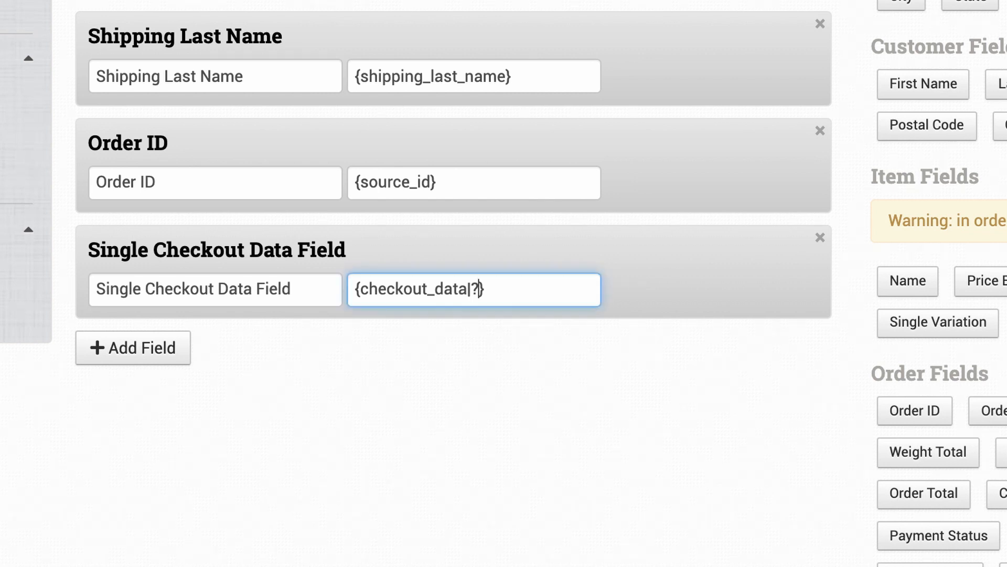
key(BackSpace)
text(Ryan's Phone Orders)
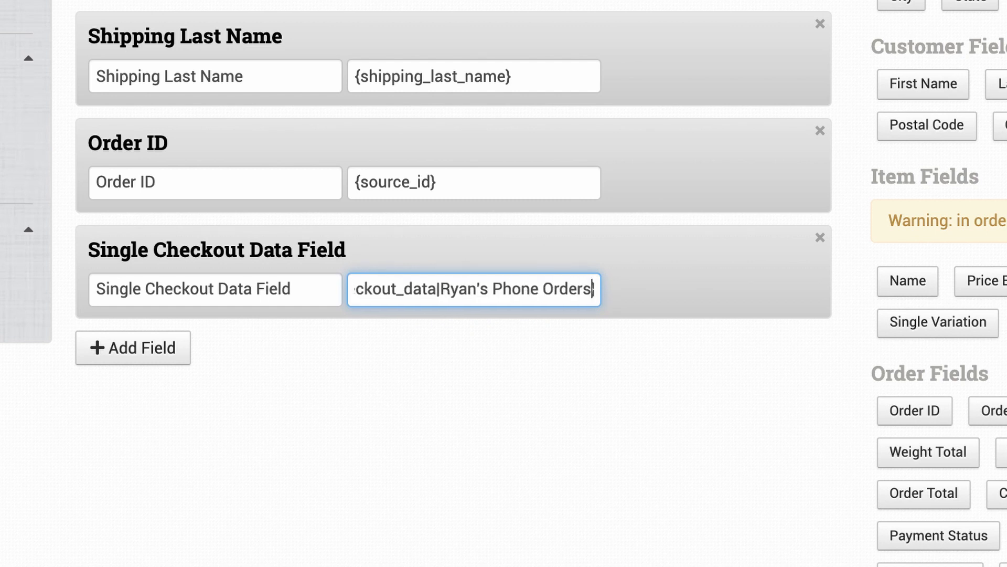
key(Tab)
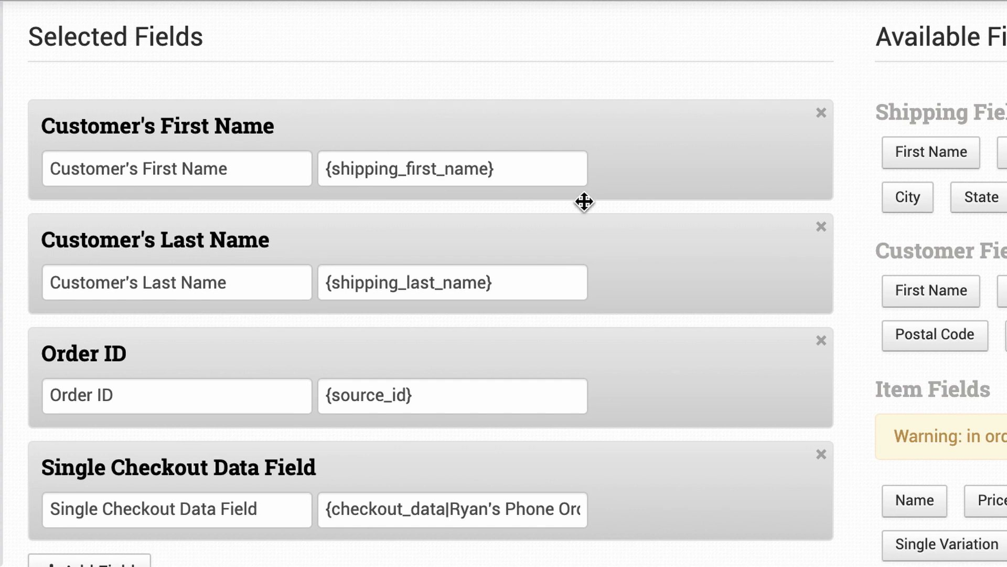
- Copy the {shipping_last_name} variable into the Customer's First Name value, directly following {shipping_first_name}
click(542, 279)
key(ctrl+a)
key(ctrl+c)
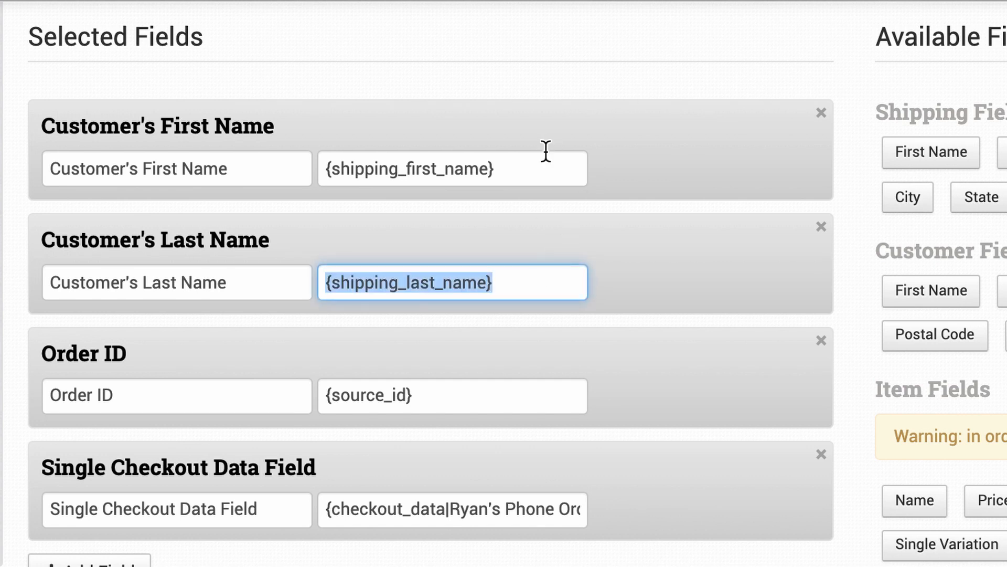
click(538, 171)
key(ctrl+v)
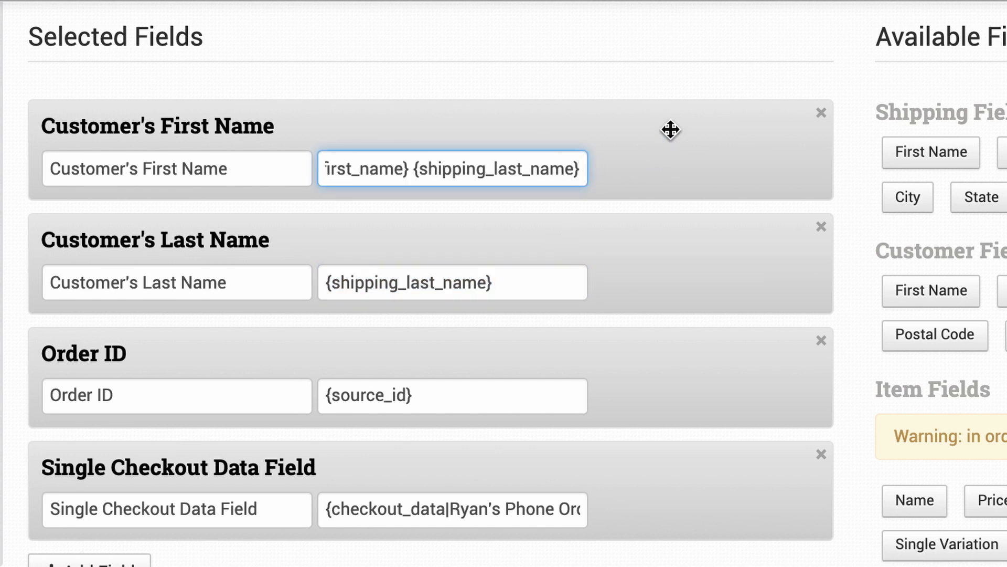
click(671, 80)
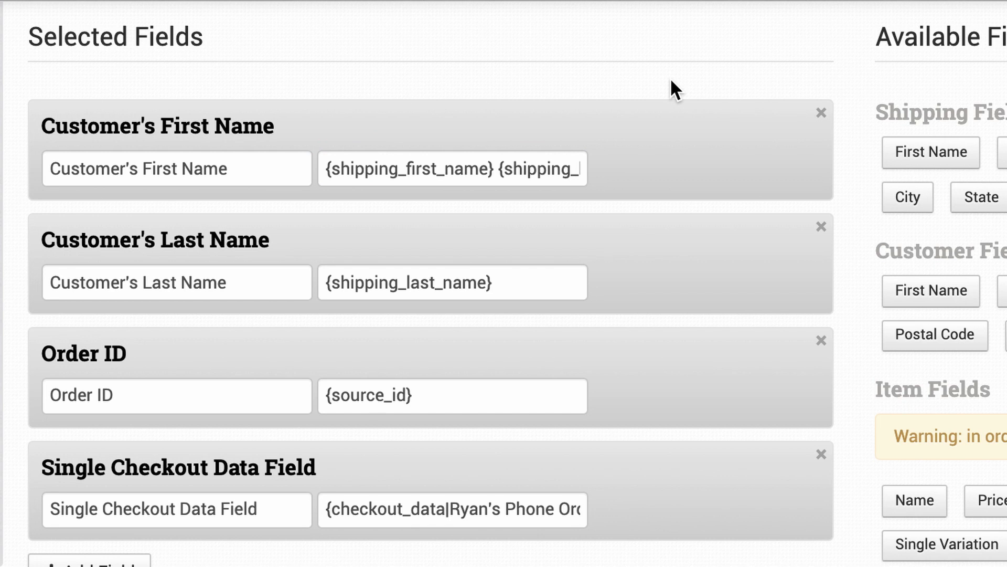
- Remove the Customer's Last Name field and move Order ID above Customer's First Name
click(822, 239)
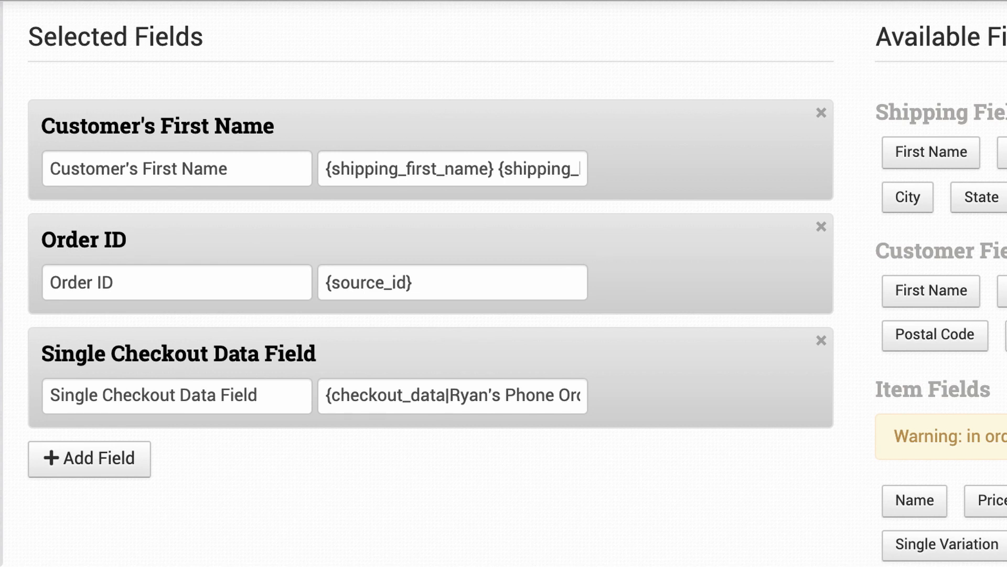
drag(479, 237, 467, 126)
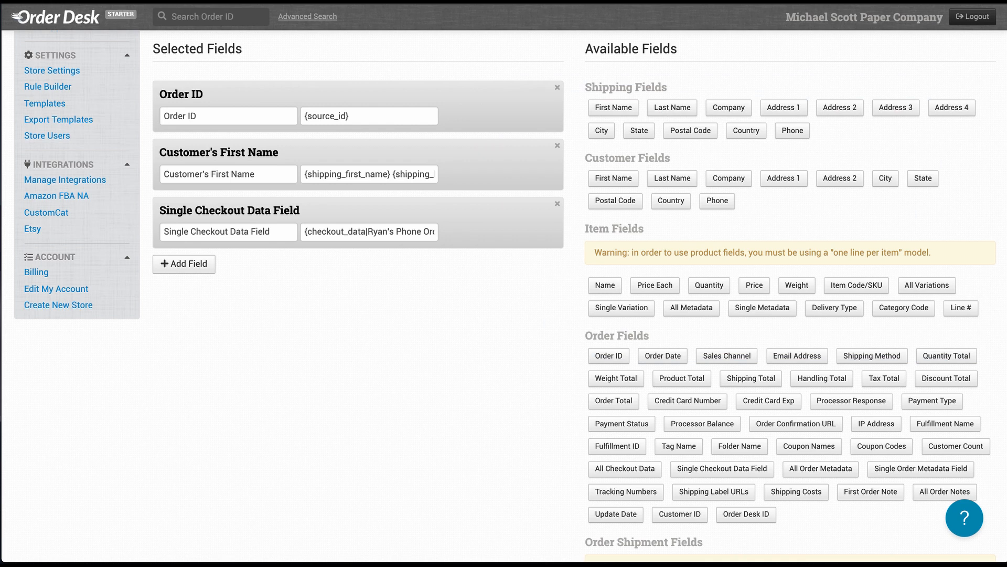
- Add a blank field filter to the export template
scroll(565, 176, down, 7)
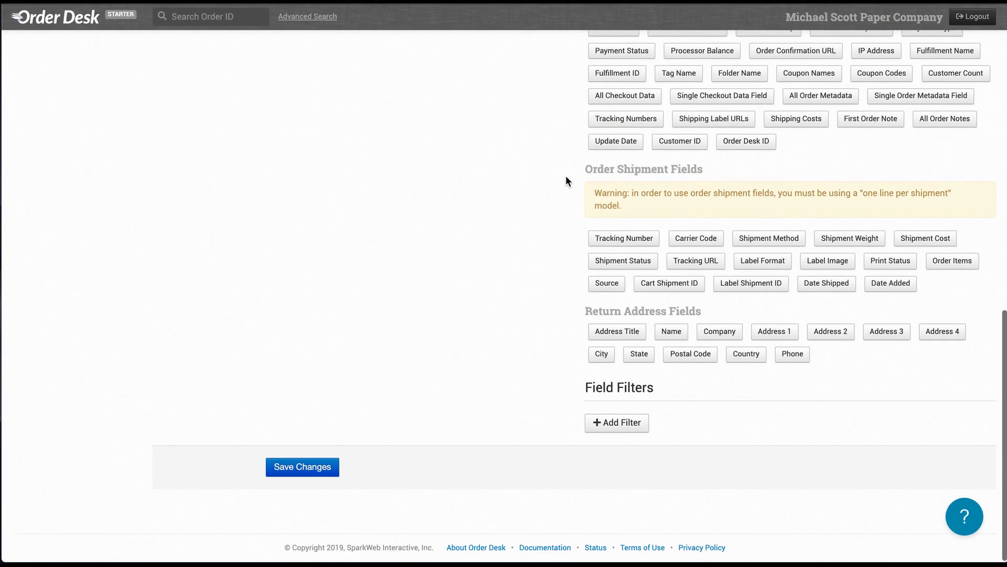
click(618, 423)
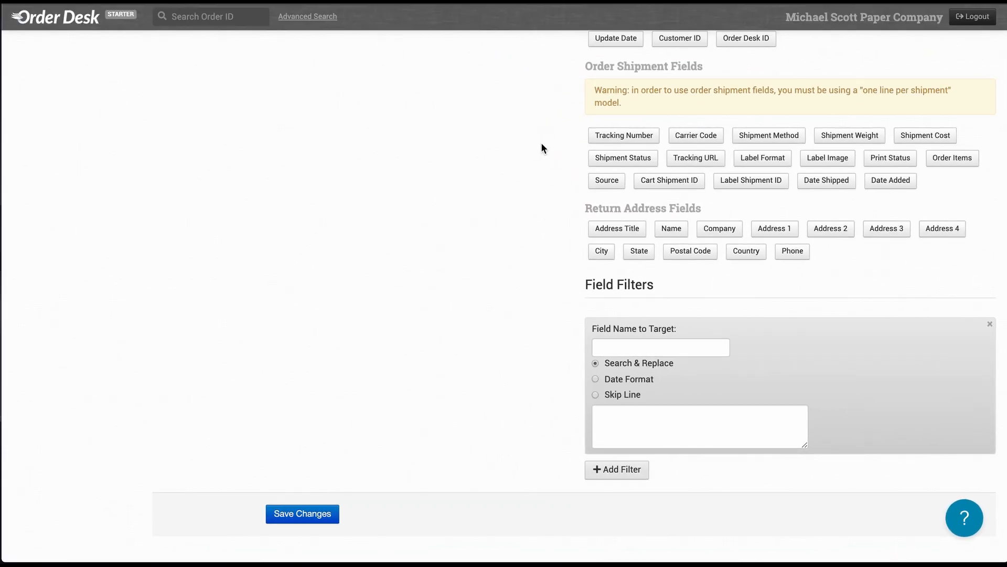
- Enable automatic processing for this export and save the template
scroll(540, 143, up, 20)
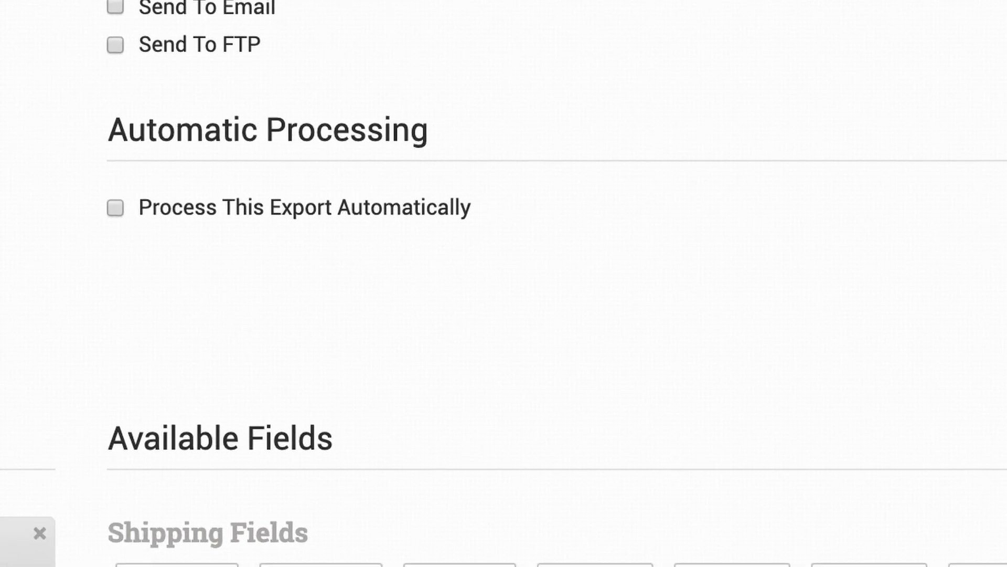
click(115, 208)
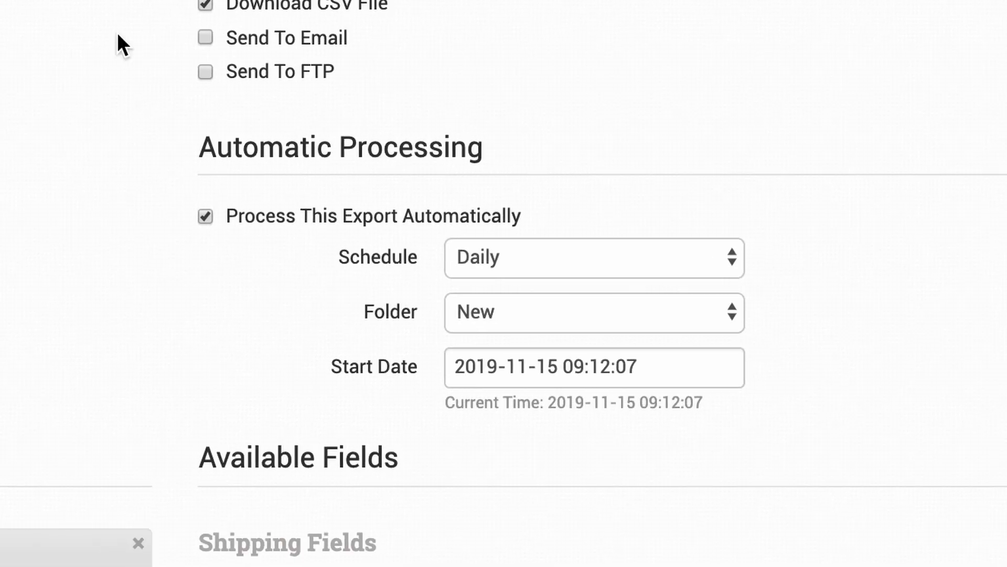
scroll(563, 313, down, 20)
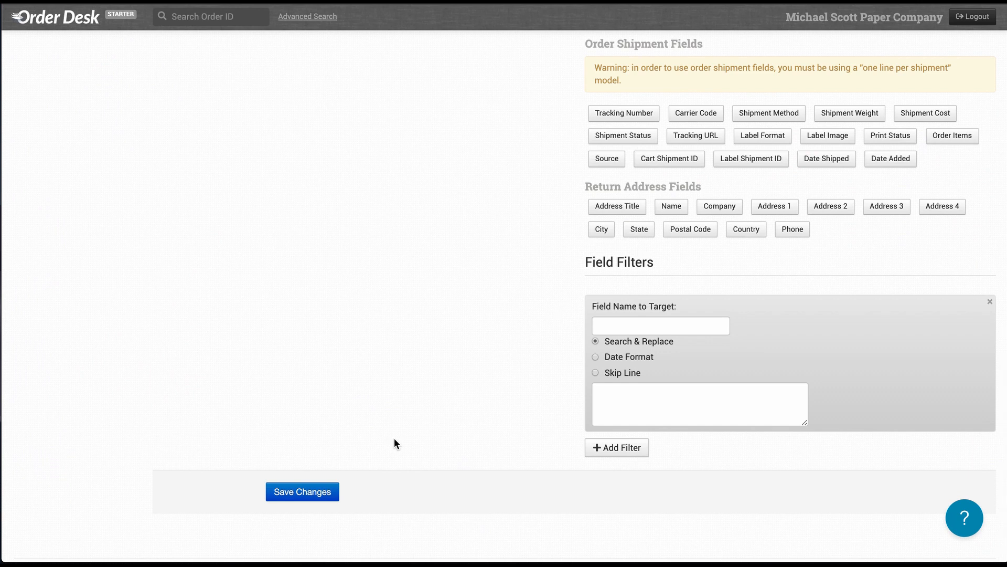
click(319, 495)
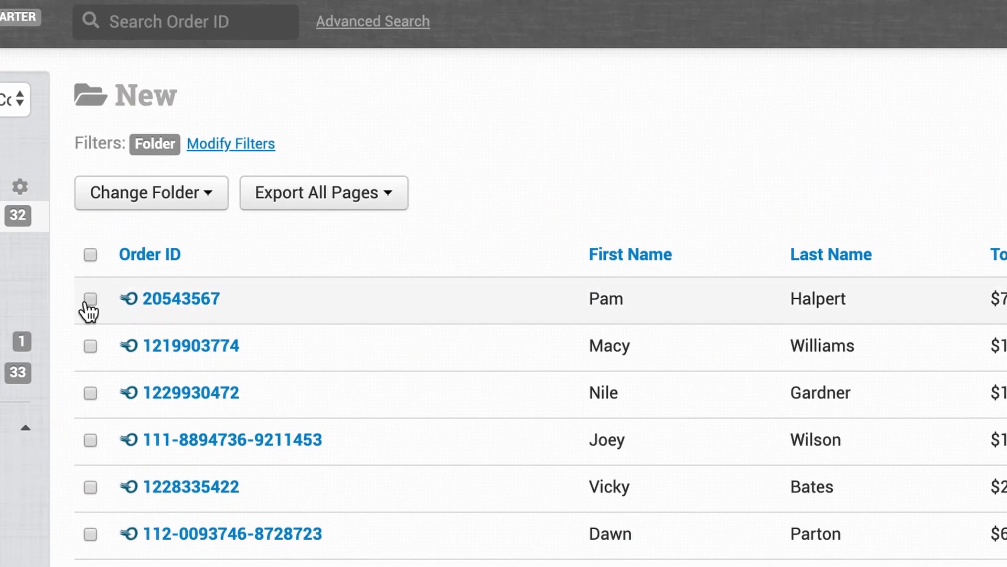
- Select the first three orders in the New folder and export them with the Pam's Export template
click(90, 299)
click(90, 345)
click(90, 393)
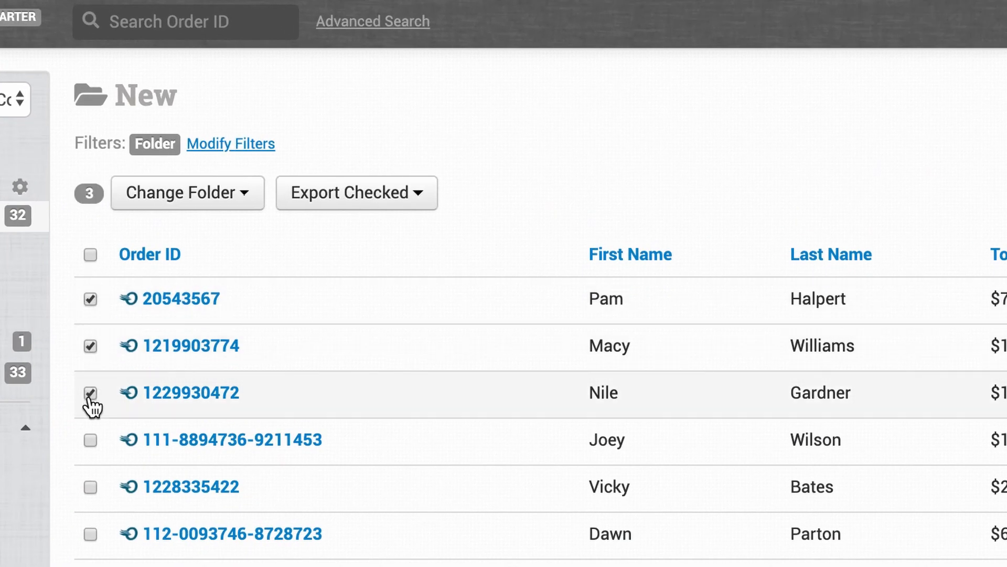
click(417, 202)
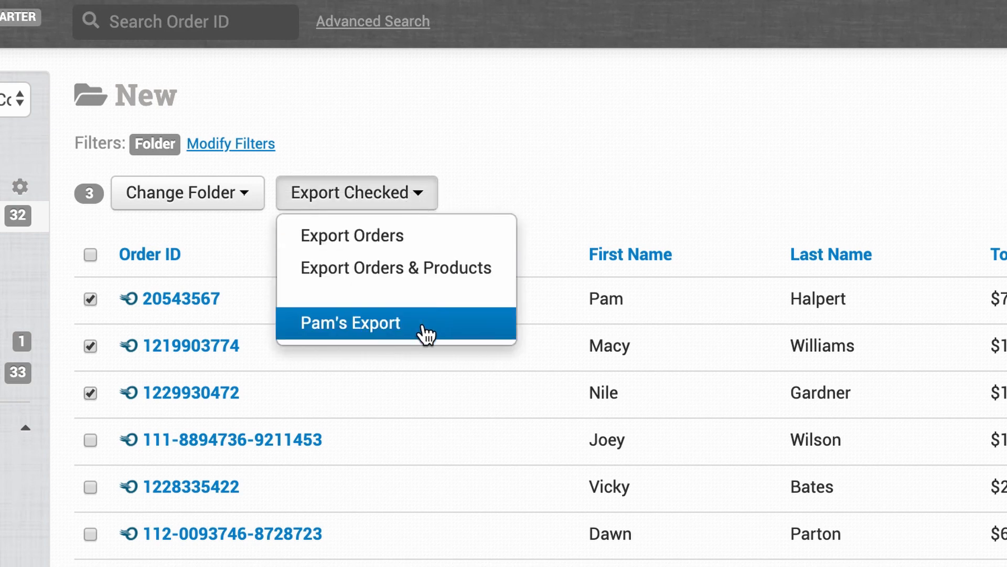
click(422, 327)
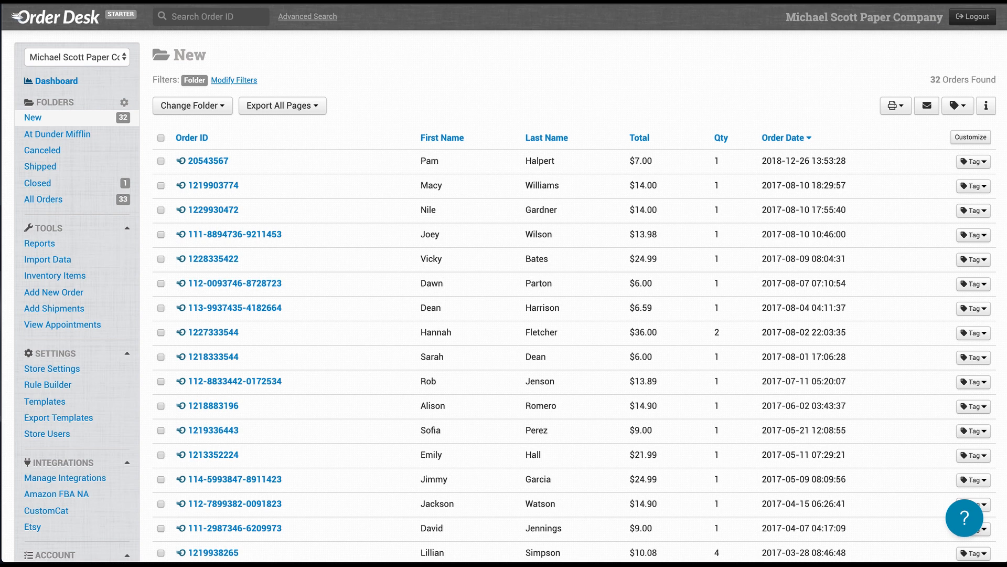
- Search the New folder for orders dated 2017-08-01 to 2017-08-11, then select all results and open their export options
click(402, 24)
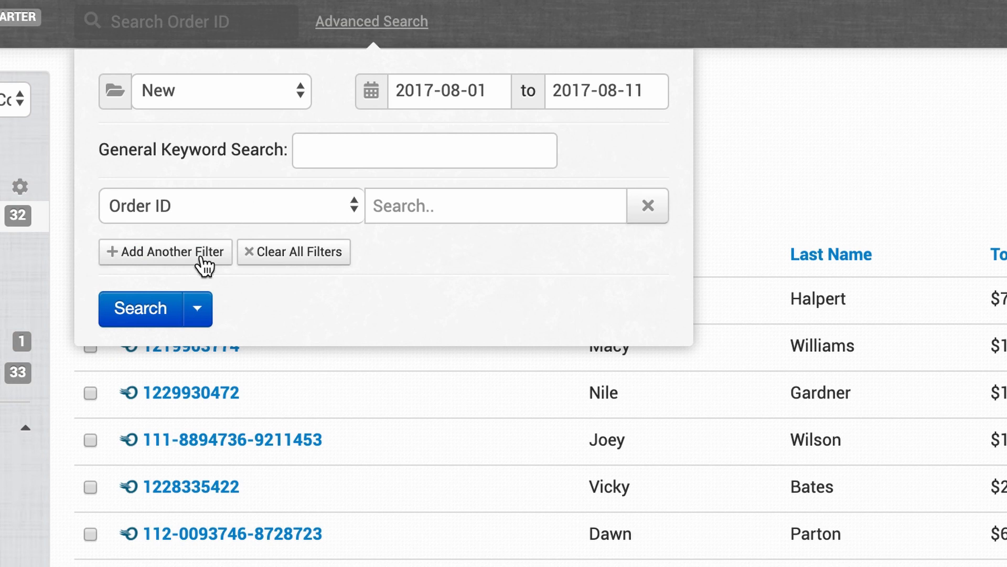
click(168, 310)
click(90, 255)
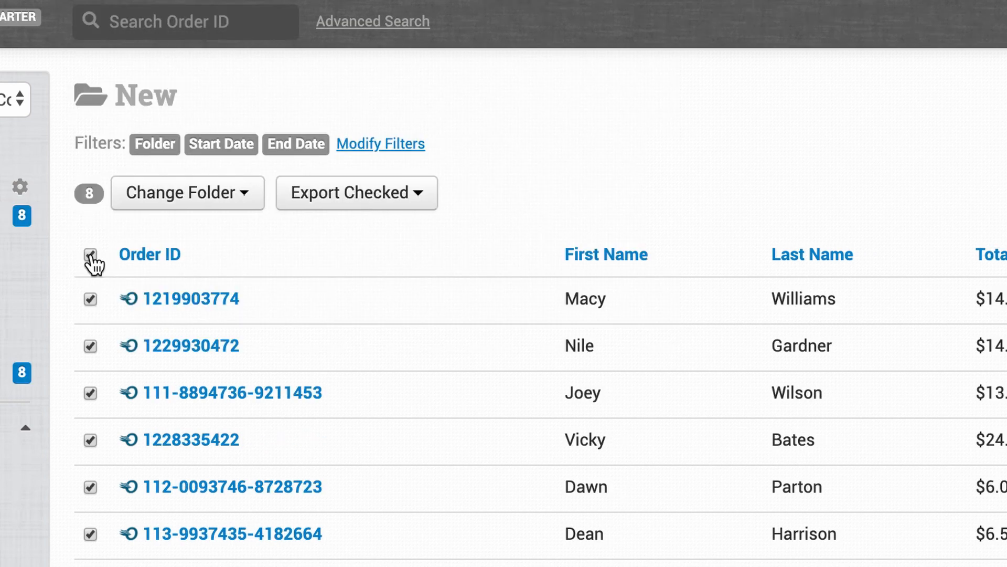
click(416, 195)
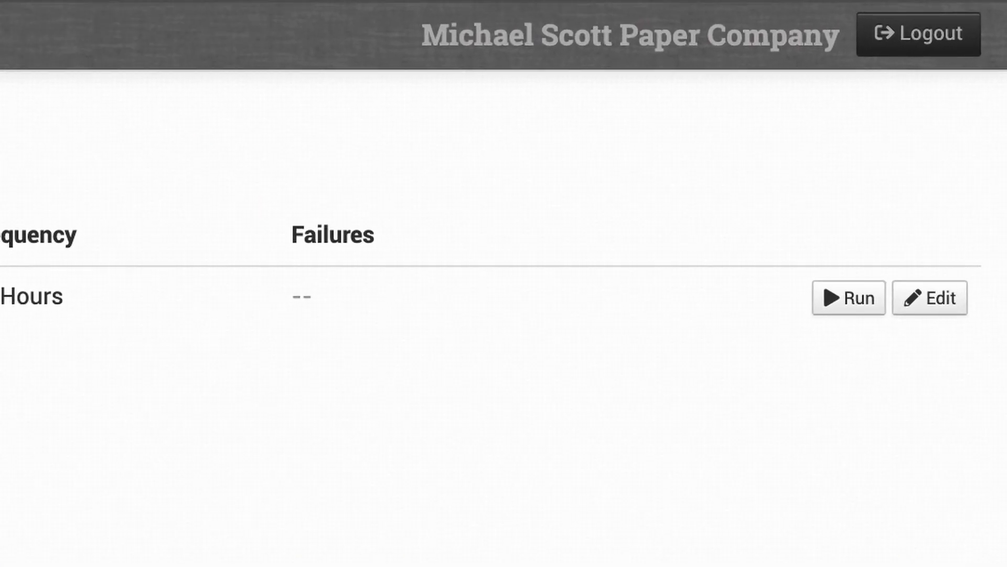
- Run the listed scheduled process immediately
click(861, 299)
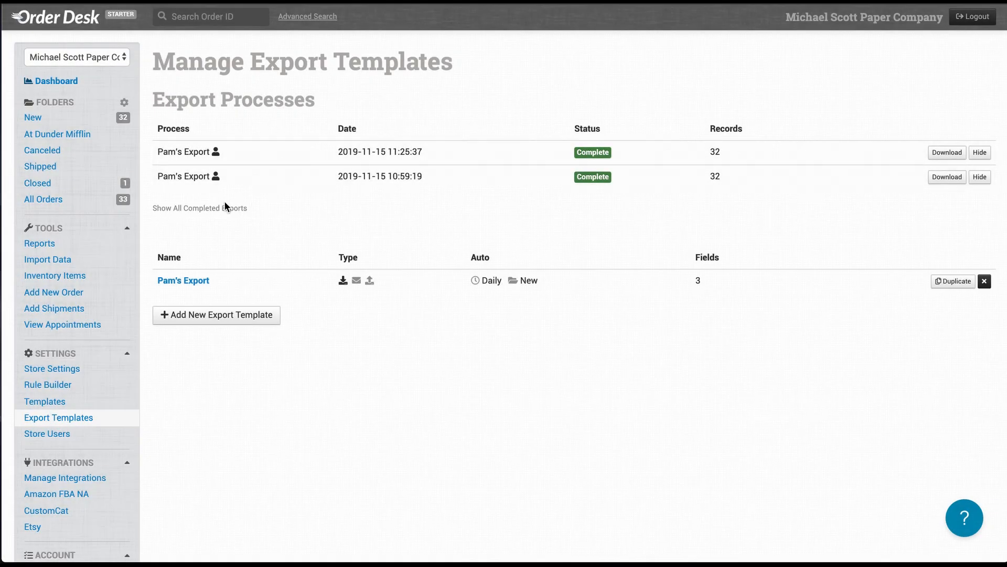
- Show all completed exports and check who or what started the two most recent ones
click(225, 208)
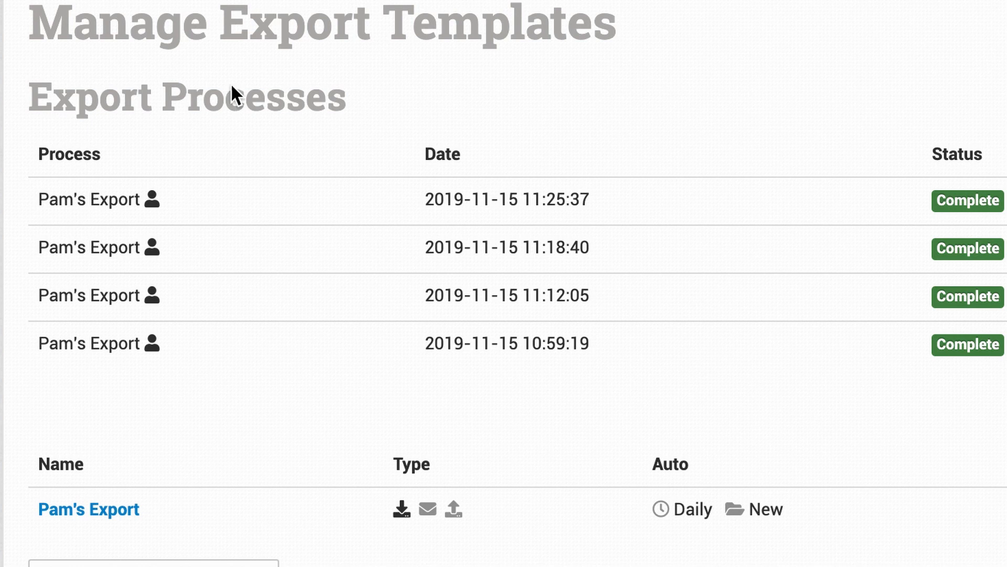
mouse_move(155, 249)
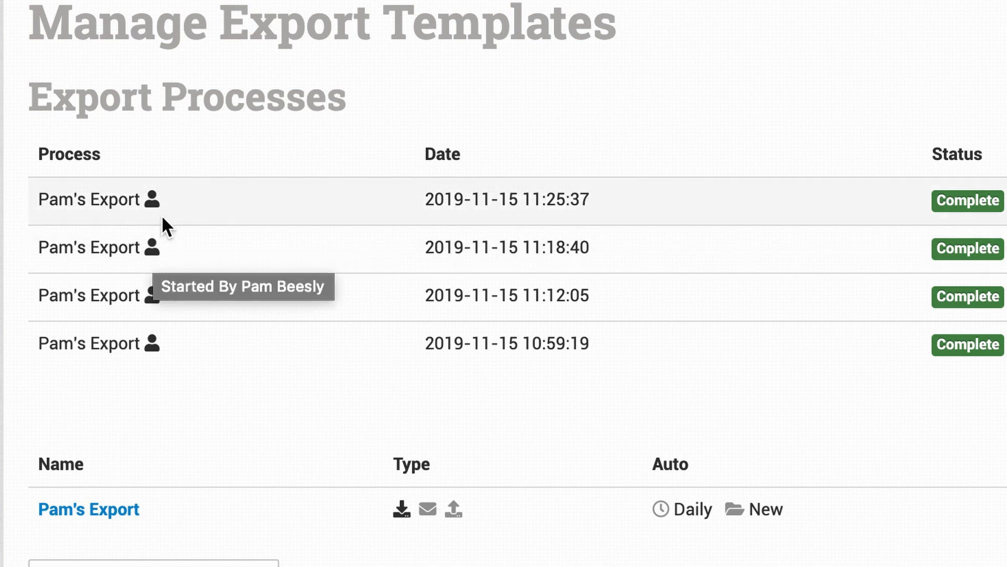
mouse_move(153, 196)
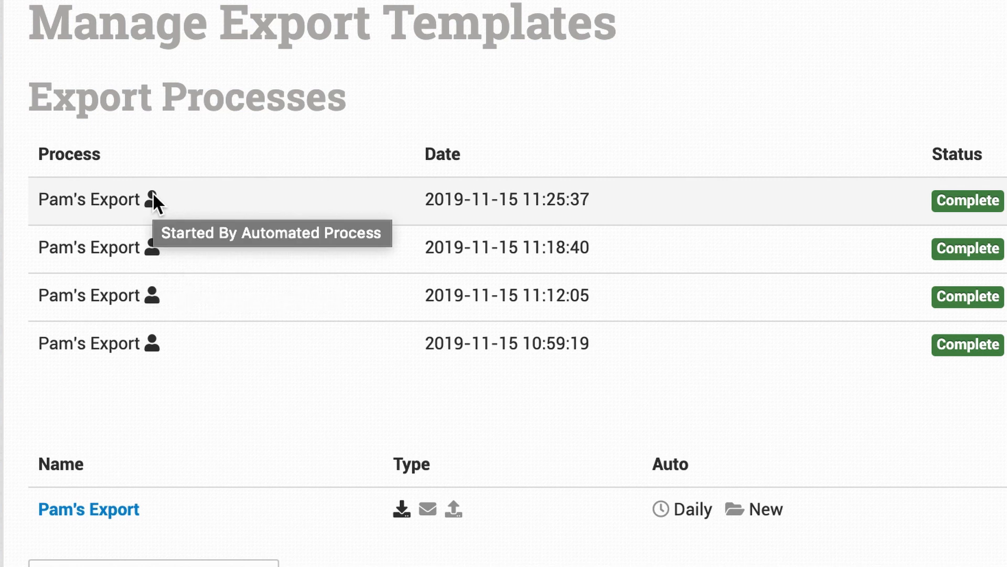